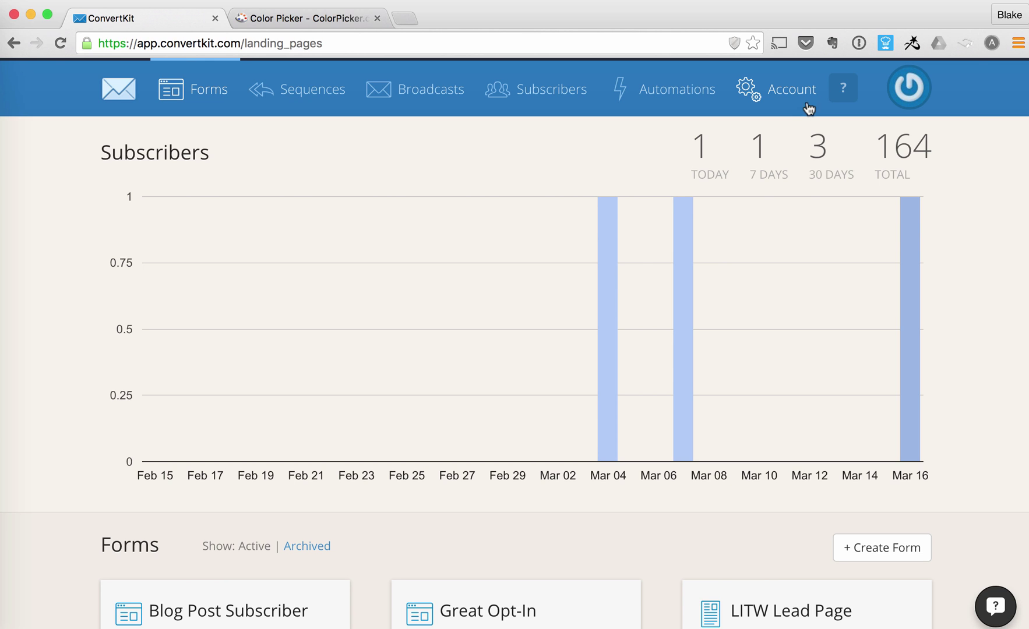
Go to the Account settings page from the dashboard.
left_click(774, 97)
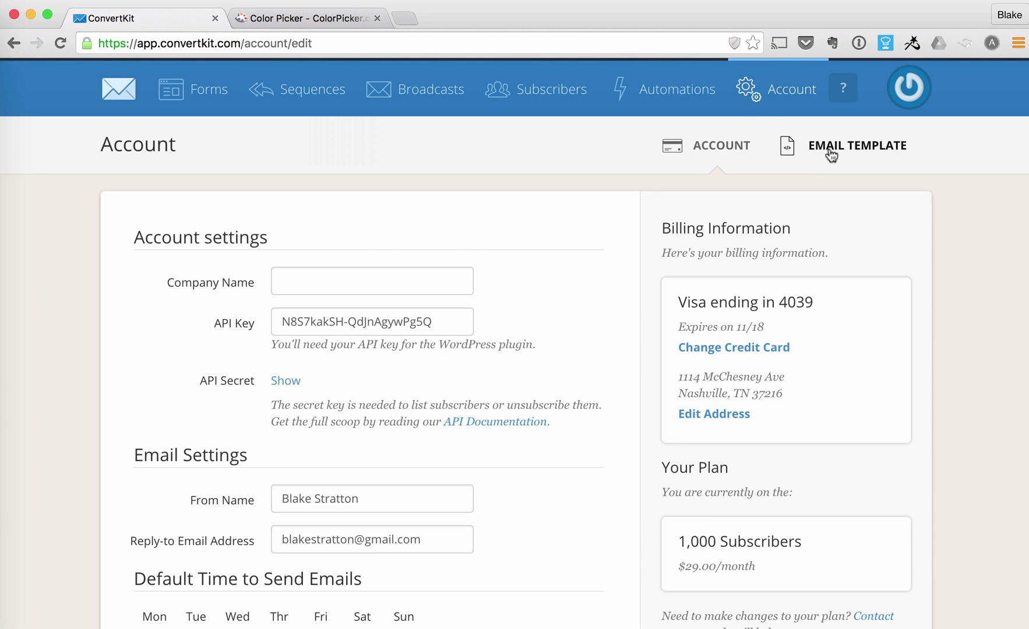
View the Framed template briefly, then return to the full email template list.
left_click(831, 152)
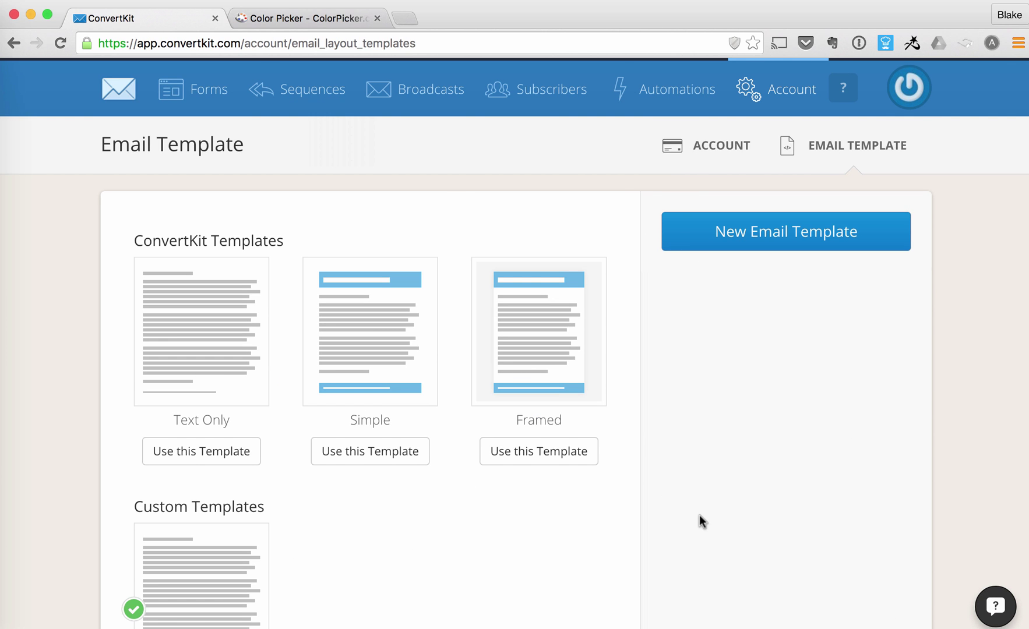
scroll(699, 516, "down", 3)
scroll(699, 516, "up", 1)
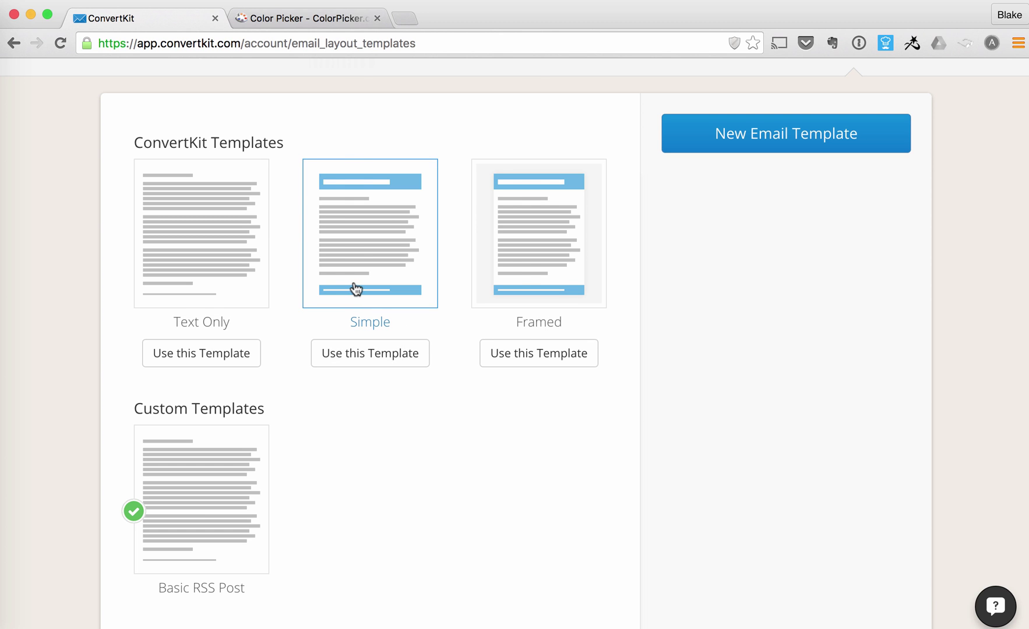
left_click(537, 272)
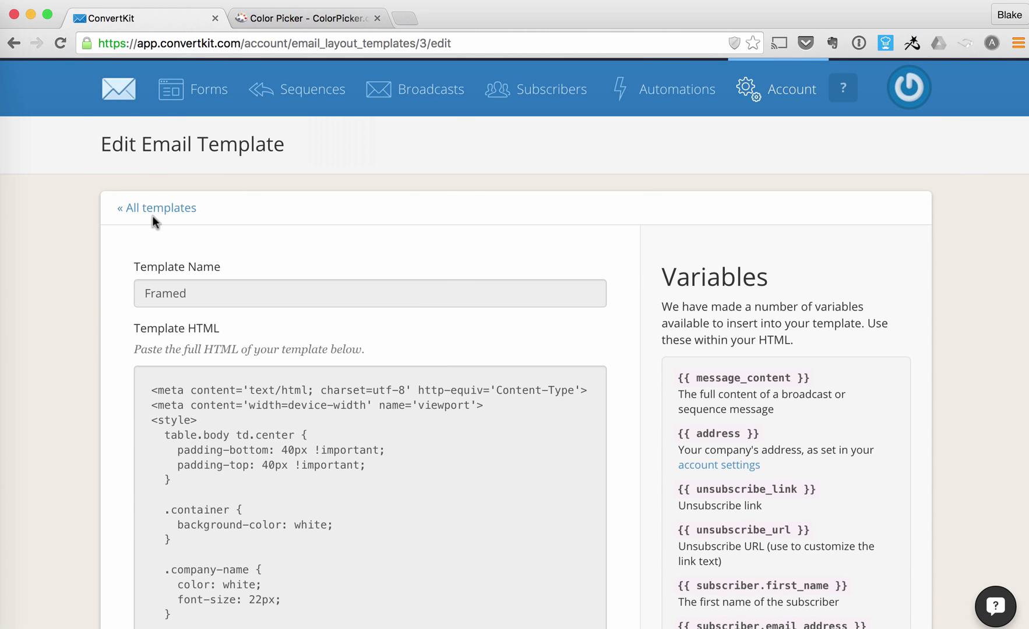
scroll(547, 291, "down", 2)
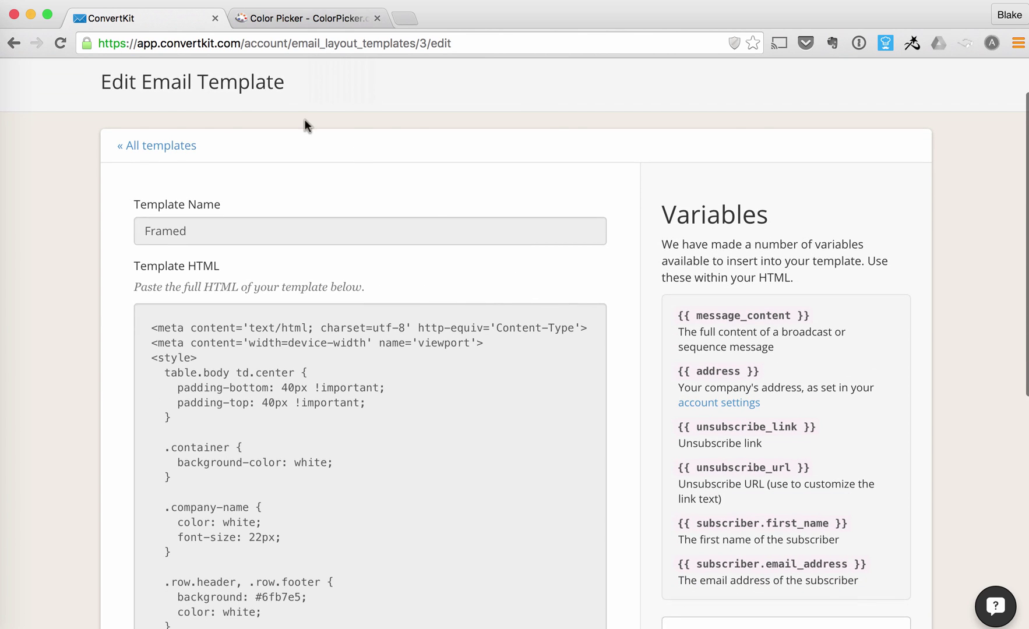
left_click(182, 144)
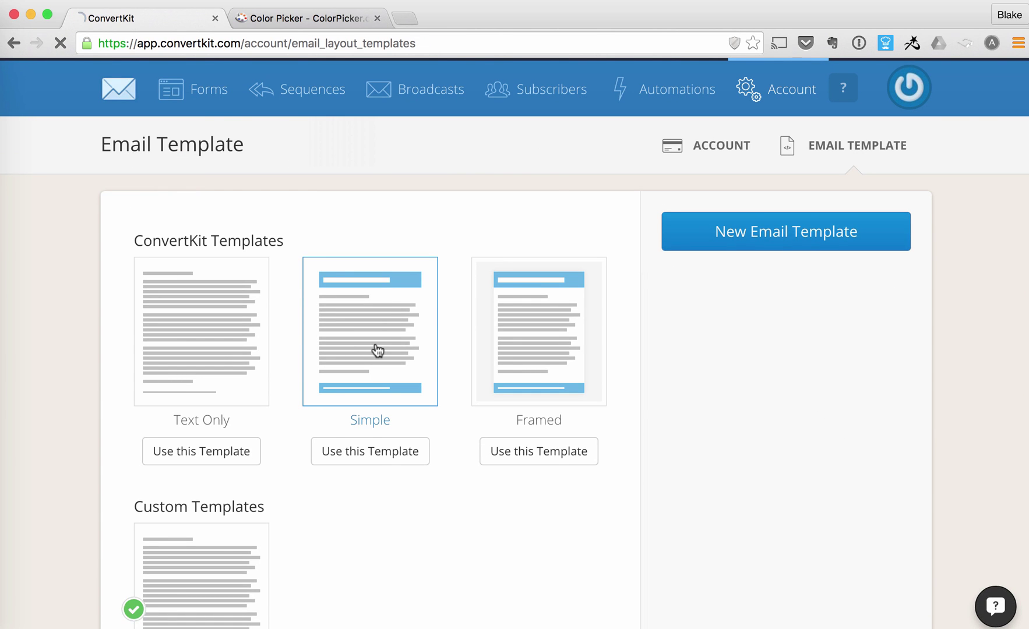
Select the Simple template's entire HTML code in its editor.
left_click(377, 350)
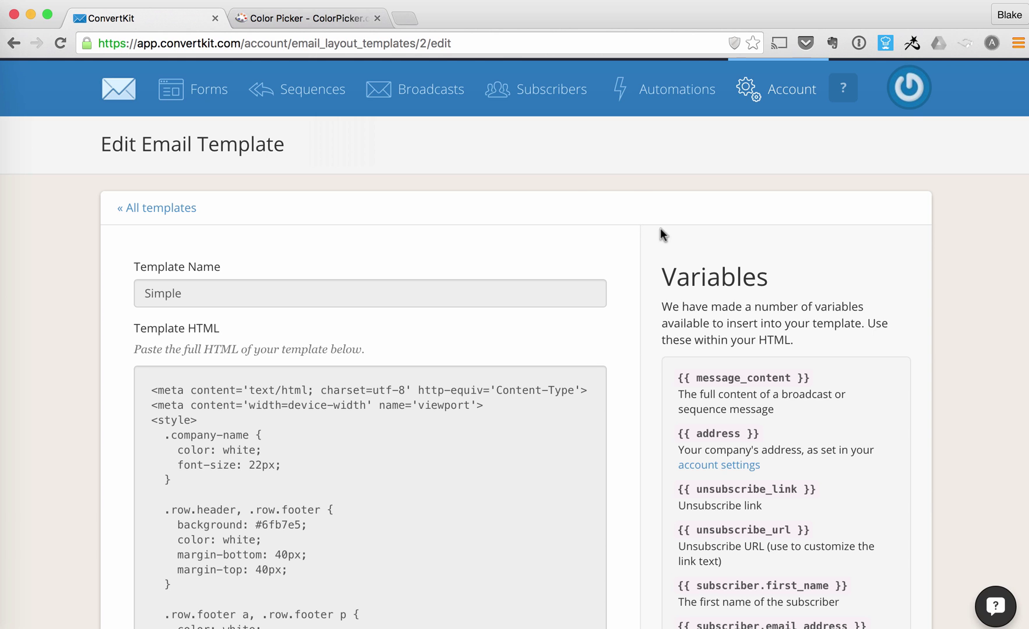
scroll(661, 235, "down", 2)
scroll(661, 234, "down", 2)
scroll(660, 234, "down", 3)
scroll(501, 97, "down", 1)
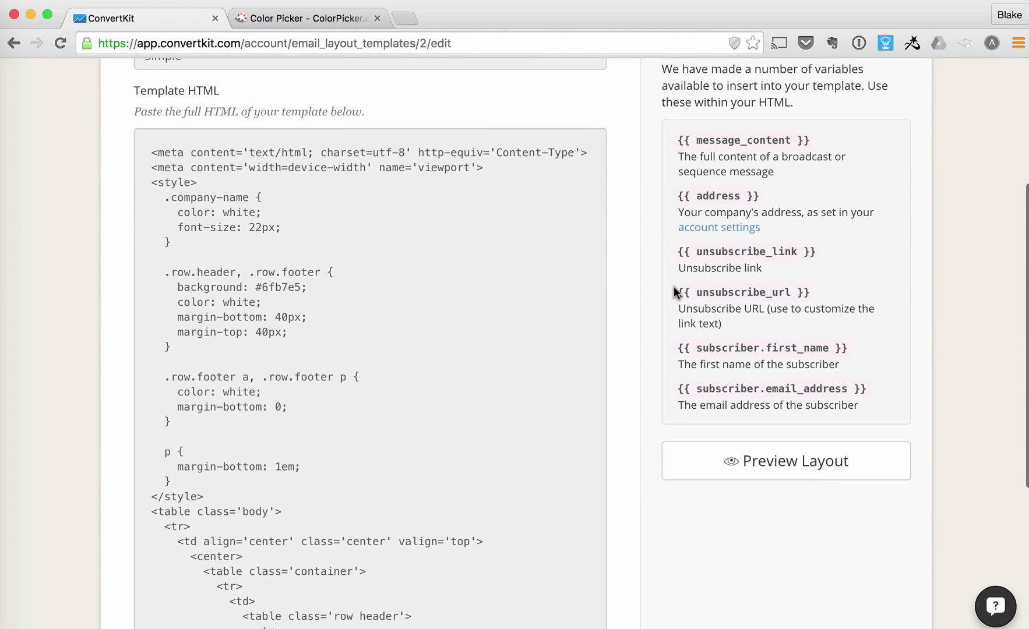
scroll(674, 287, "up", 3)
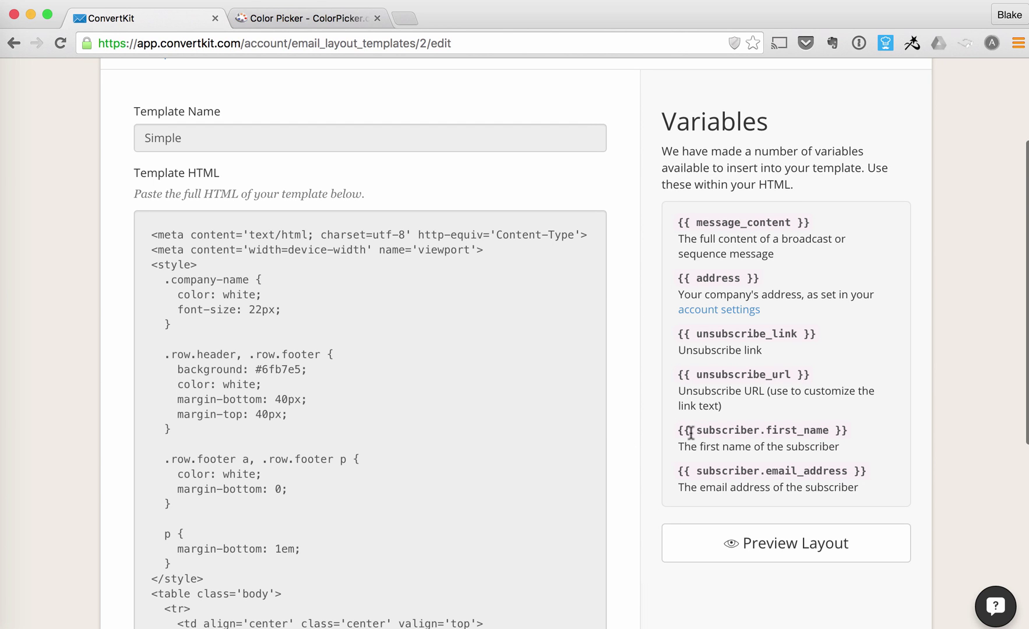
scroll(652, 324, "up", 2)
scroll(600, 437, "up", 2)
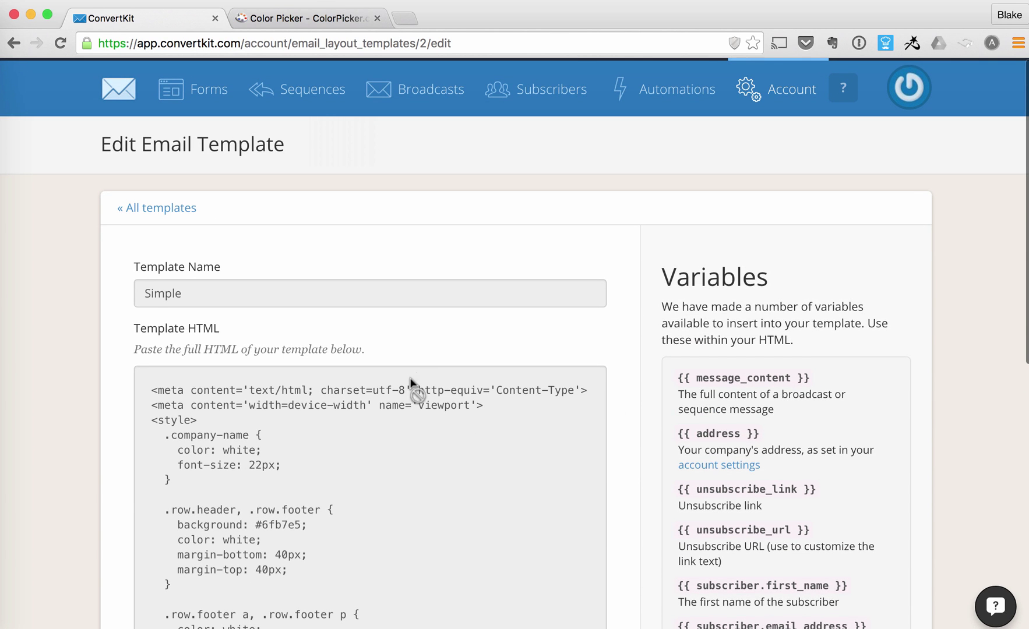
scroll(459, 453, "down", 2)
scroll(459, 453, "up", 1)
scroll(459, 453, "up", 1)
scroll(620, 338, "down", 1)
scroll(620, 339, "down", 3)
scroll(524, 409, "up", 2)
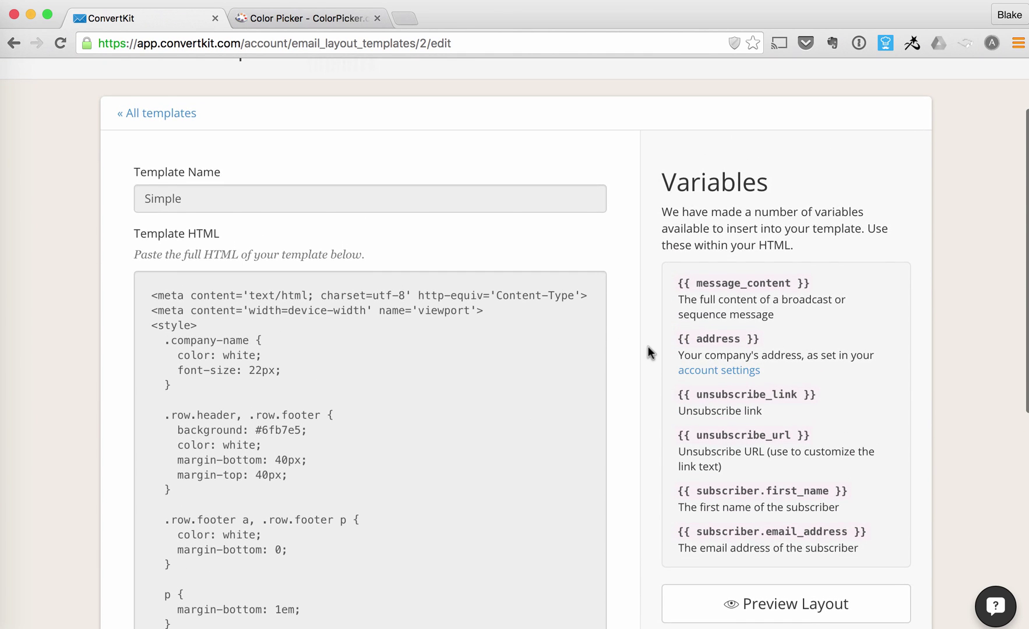
scroll(650, 352, "down", 2)
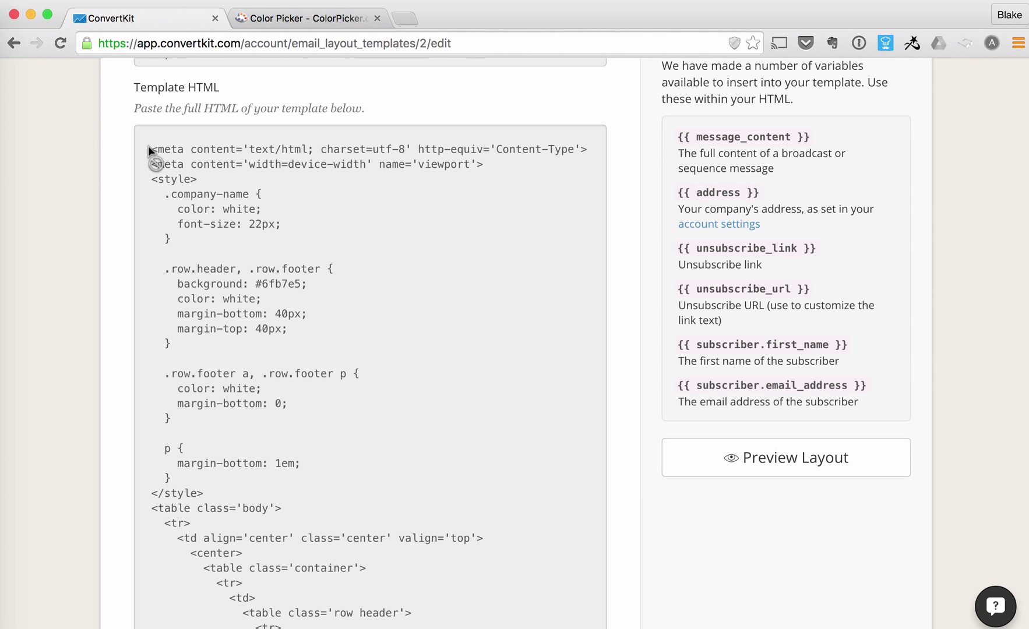
left_click_drag(150, 148, 348, 429)
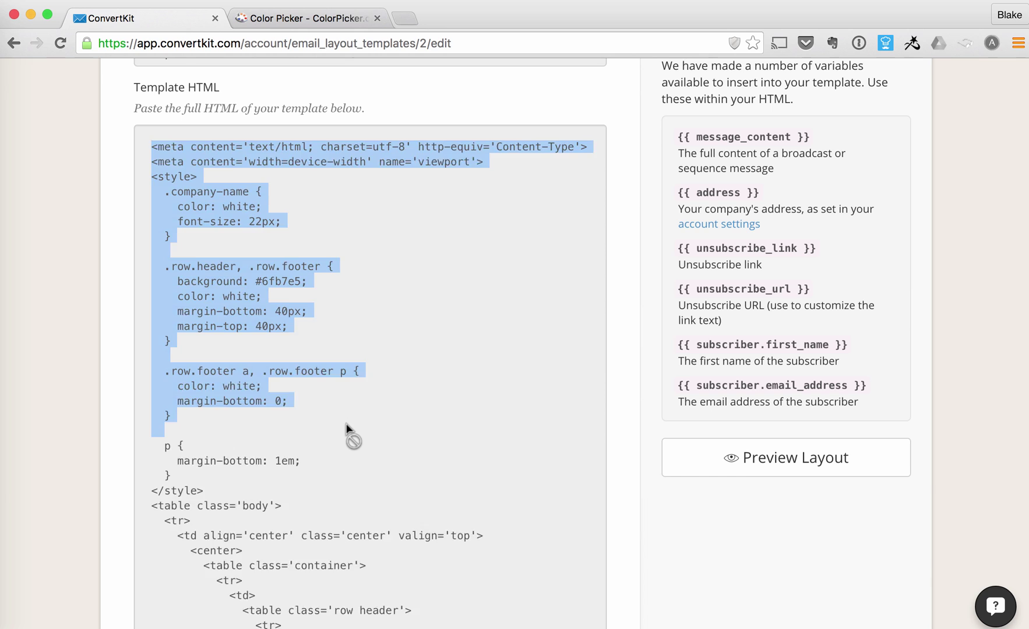
scroll(348, 428, "down", 3)
scroll(347, 428, "down", 3)
scroll(348, 429, "down", 3)
scroll(347, 428, "down", 3)
scroll(347, 428, "down", 1)
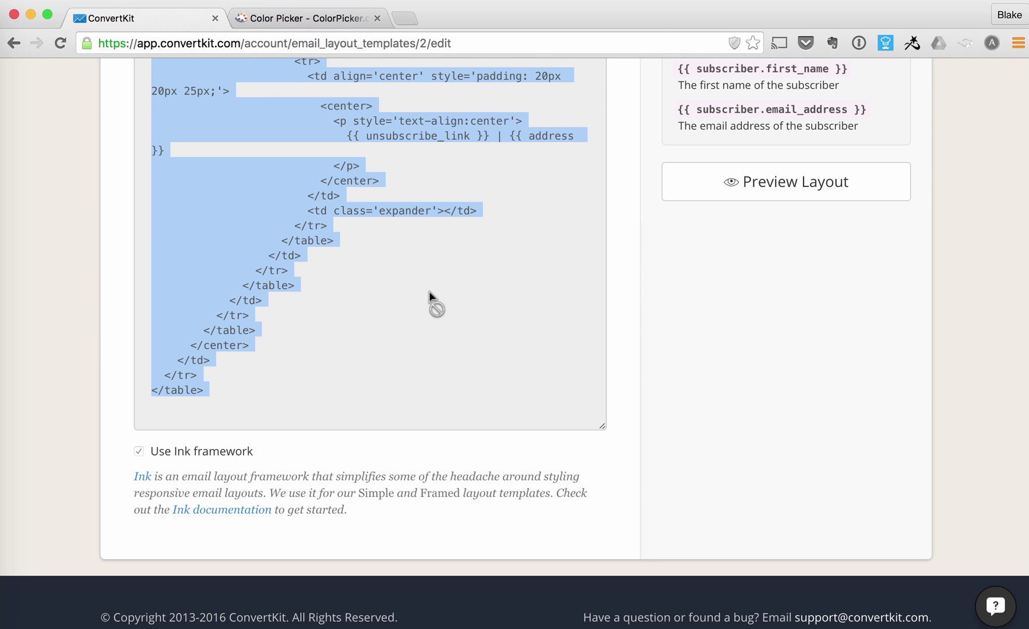
scroll(739, 338, "up", 10)
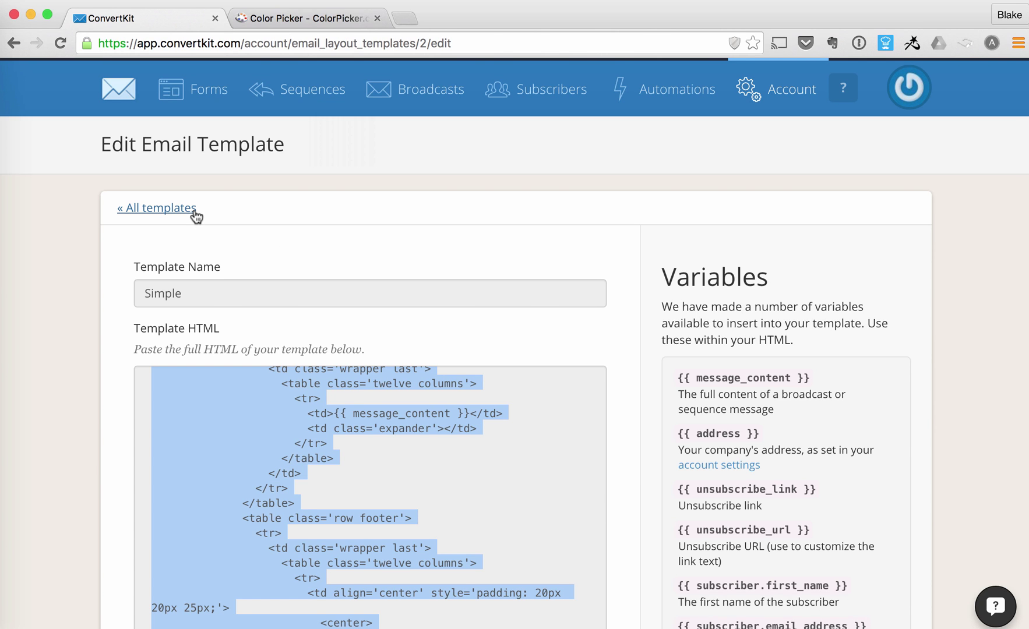
Start a new email template and name it 'The Right Color - Simple'.
left_click(195, 216)
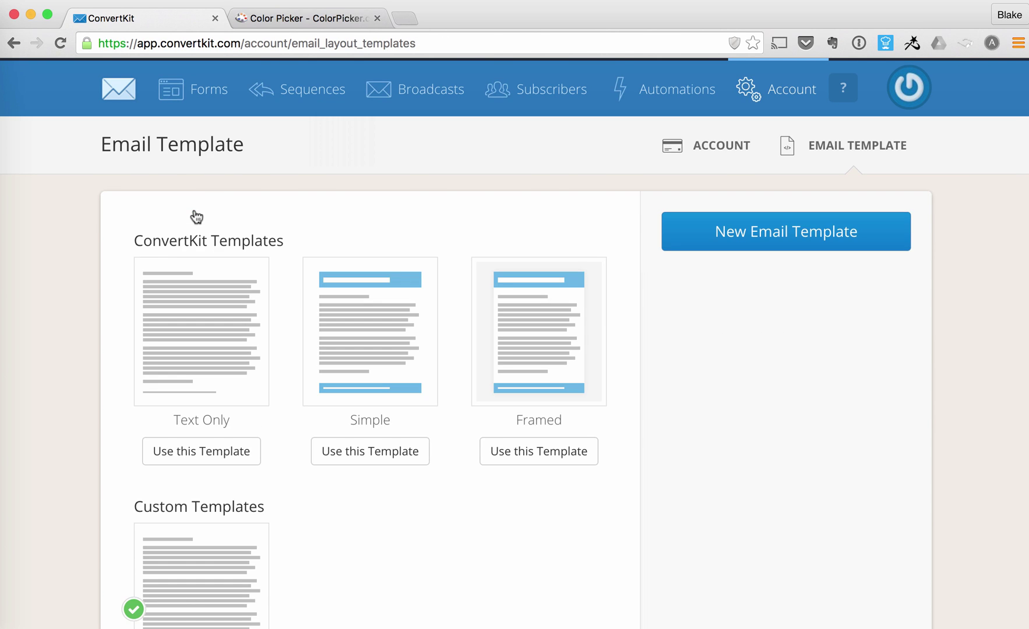
left_click(741, 245)
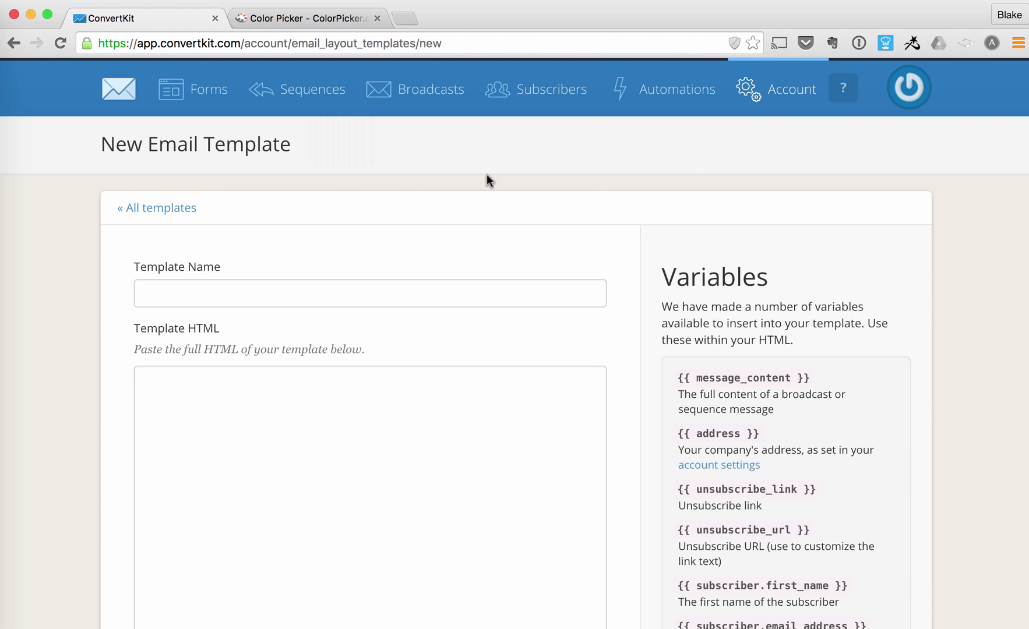
left_click(335, 295)
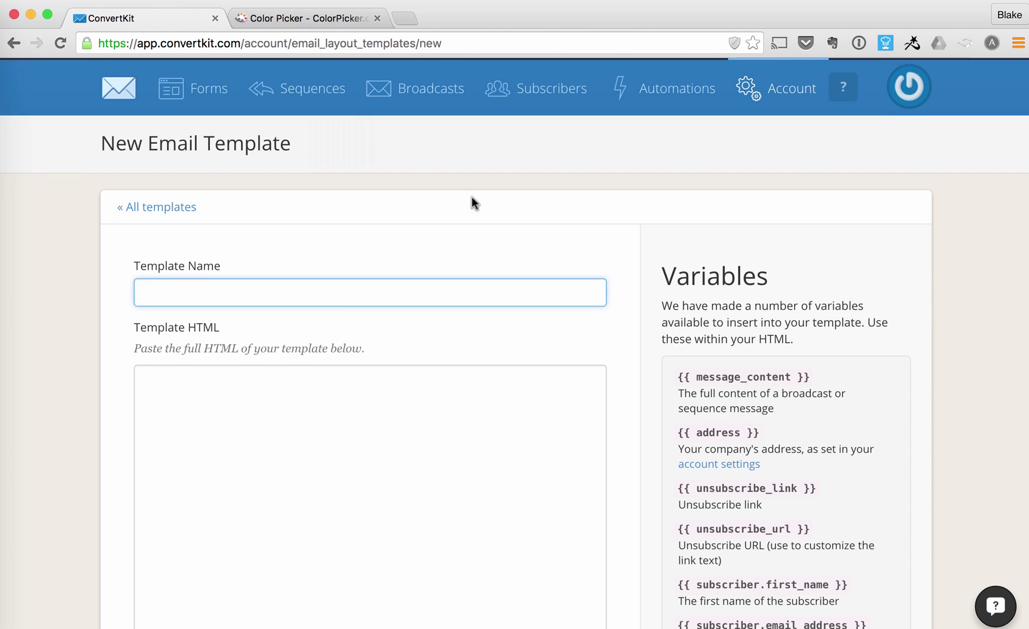
scroll(472, 203, "down", 1)
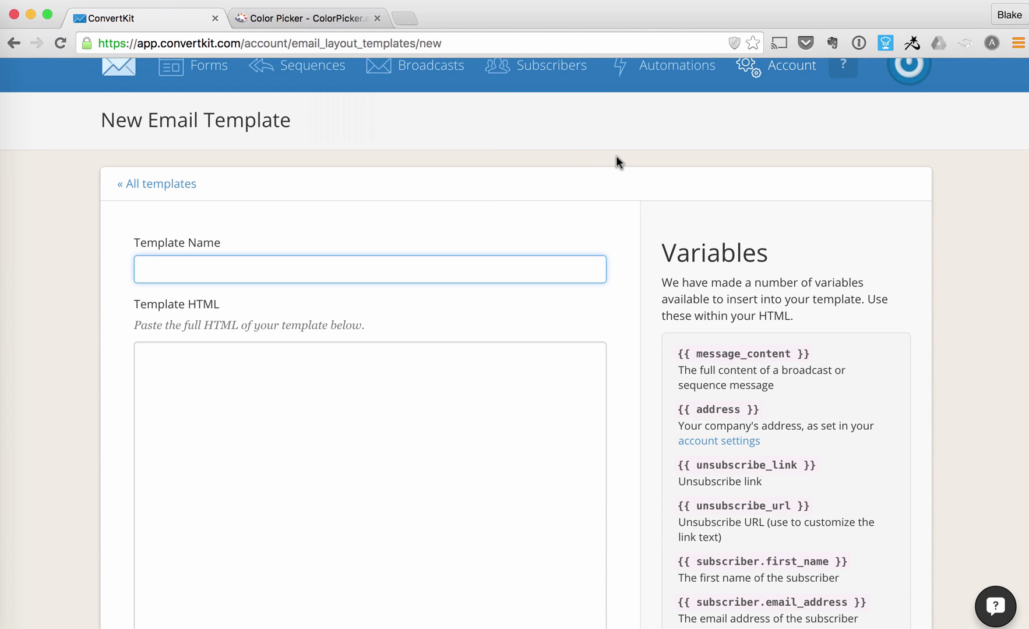
type("TheRight Color")
scroll(525, 270, "down", 2)
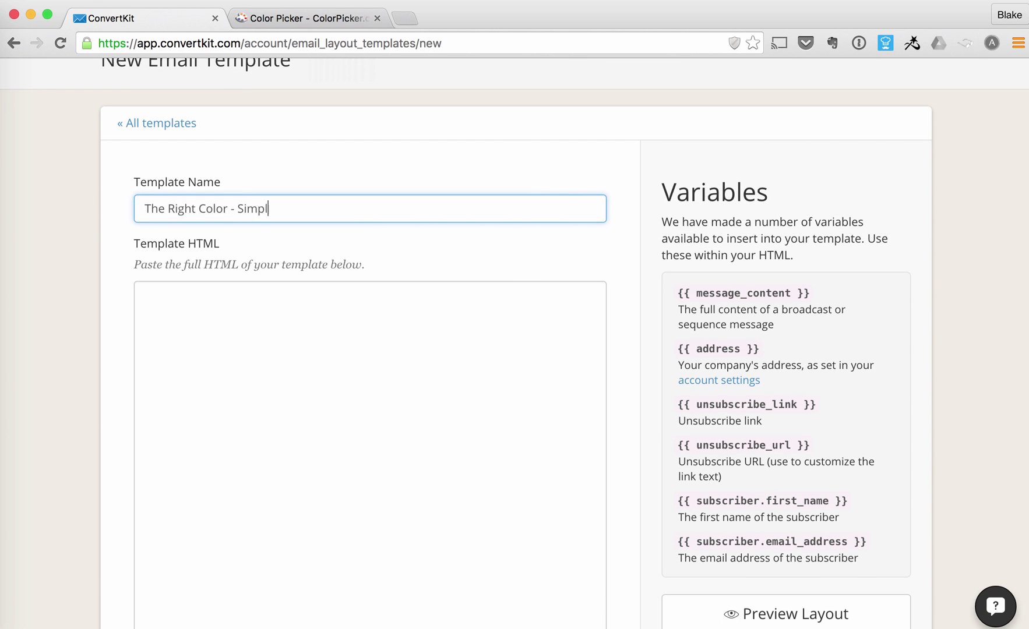
Paste the Simple layout HTML, enable the Ink framework, and locate the header/footer background line.
left_click(344, 344)
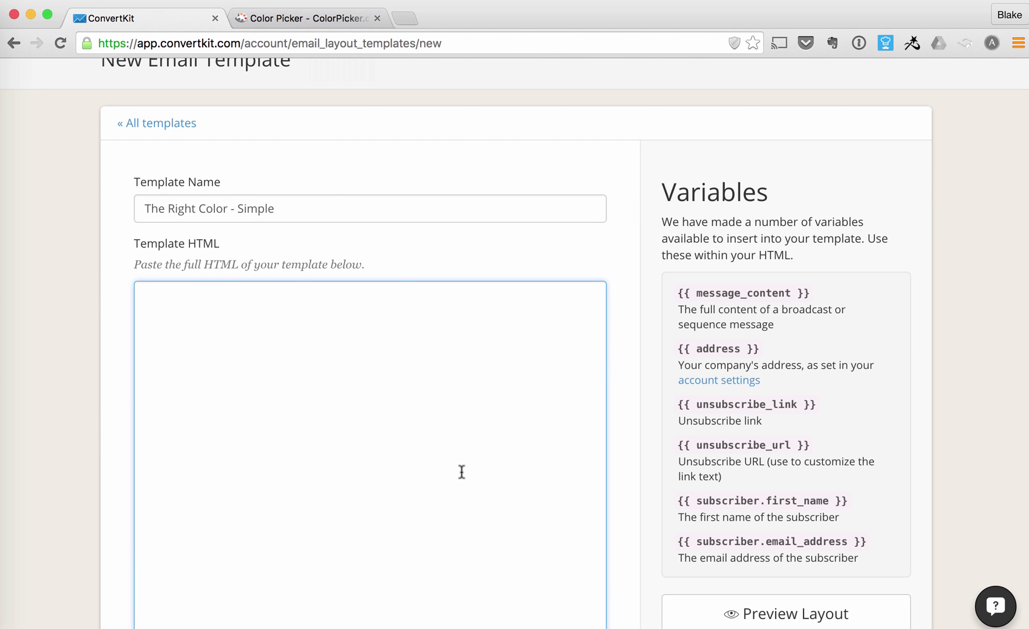
key("super+v")
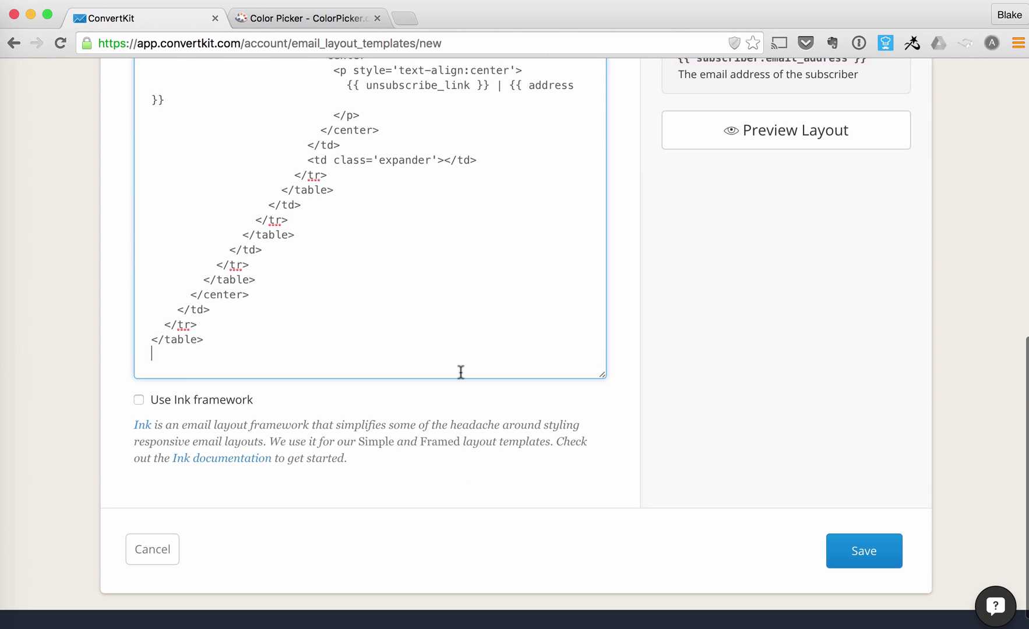
scroll(460, 372, "up", 3)
scroll(461, 372, "up", 5)
scroll(660, 501, "up", 3)
scroll(660, 500, "down", 3)
scroll(660, 501, "down", 3)
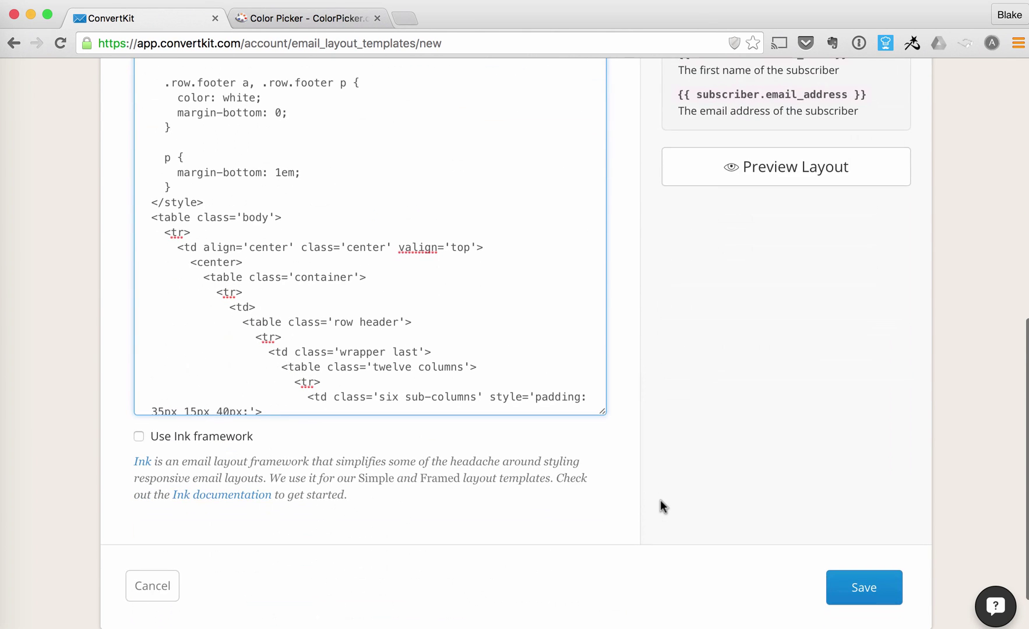
left_click(140, 438)
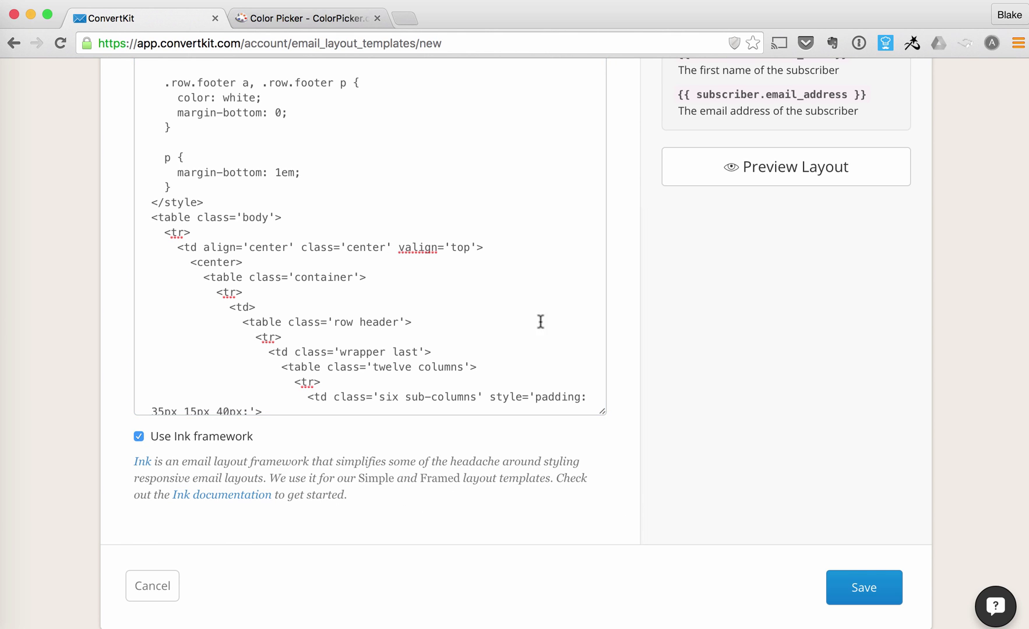
scroll(724, 346, "up", 2)
scroll(475, 265, "up", 2)
scroll(632, 252, "up", 2)
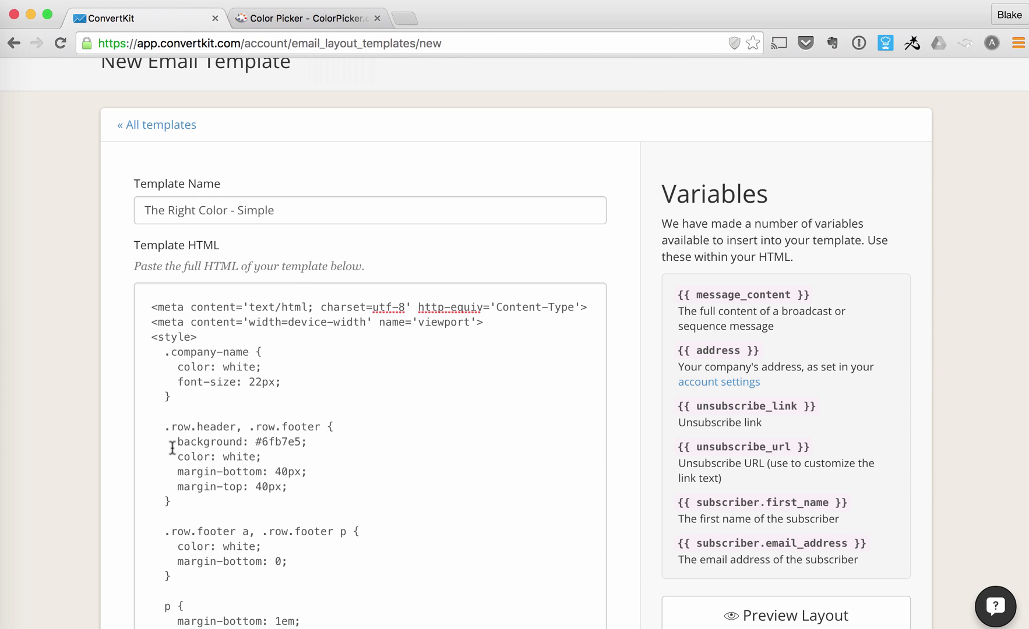
left_click_drag(171, 442, 306, 442)
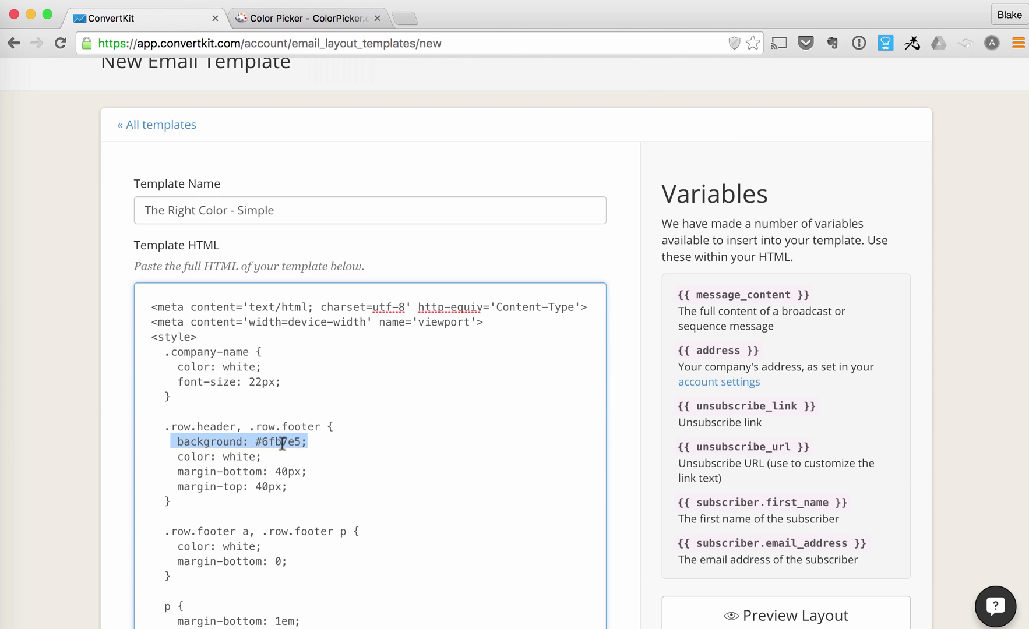
left_click(282, 442)
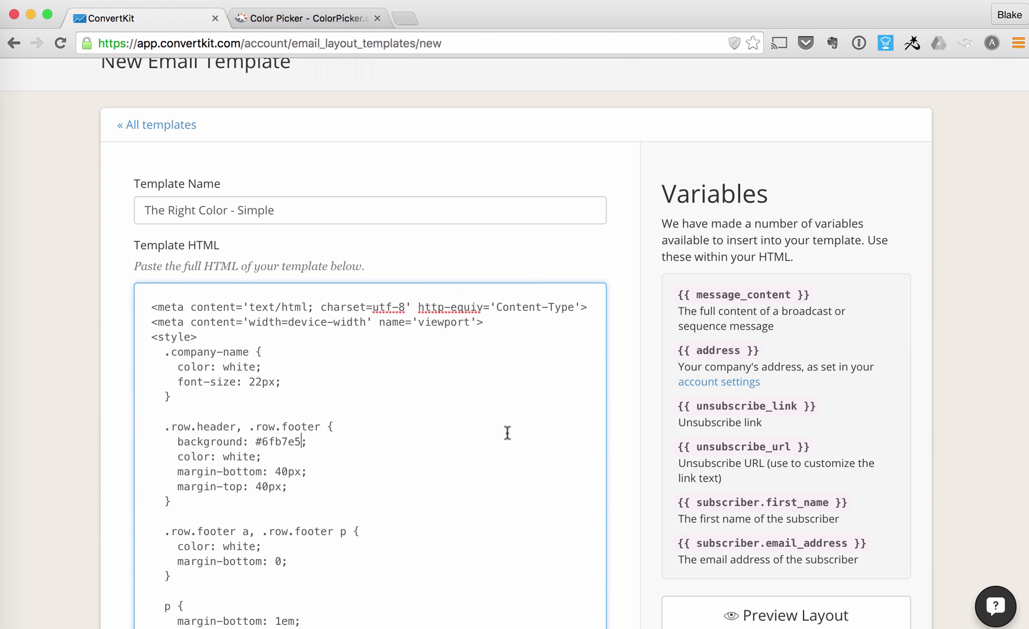
Pick light purple #D2B8DB on ColorPicker.com and copy its hex code back to ConvertKit.
left_click(250, 16)
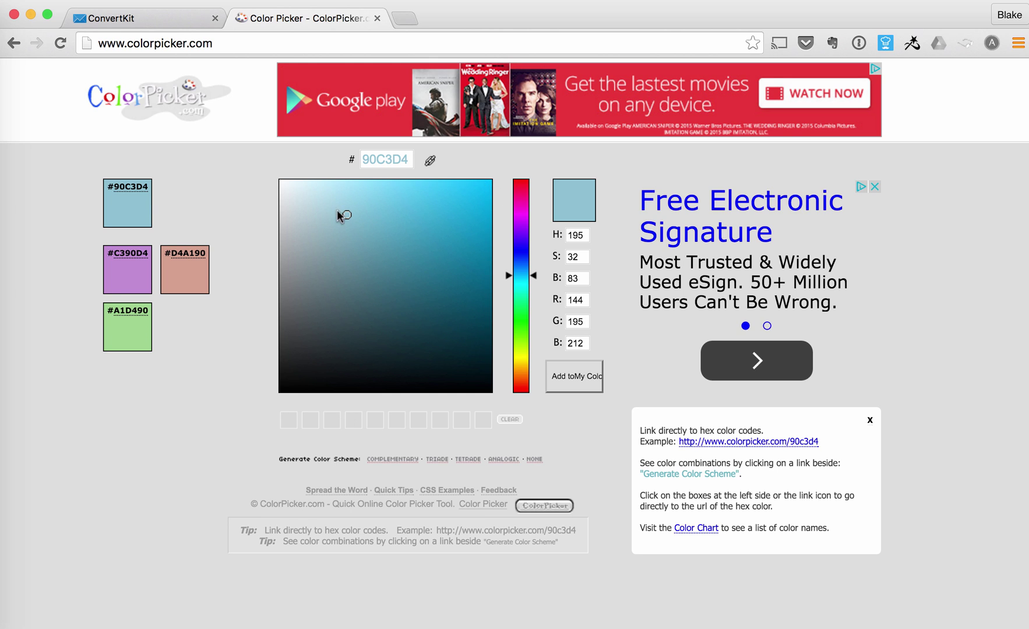
mouse_move(344, 216)
left_mouse_down()
mouse_move(392, 271)
mouse_move(475, 215)
mouse_move(358, 202)
mouse_move(387, 225)
mouse_move(382, 261)
mouse_move(437, 294)
mouse_move(345, 340)
mouse_move(294, 257)
mouse_move(314, 210)
left_mouse_up()
left_click(130, 279)
double_click(393, 158)
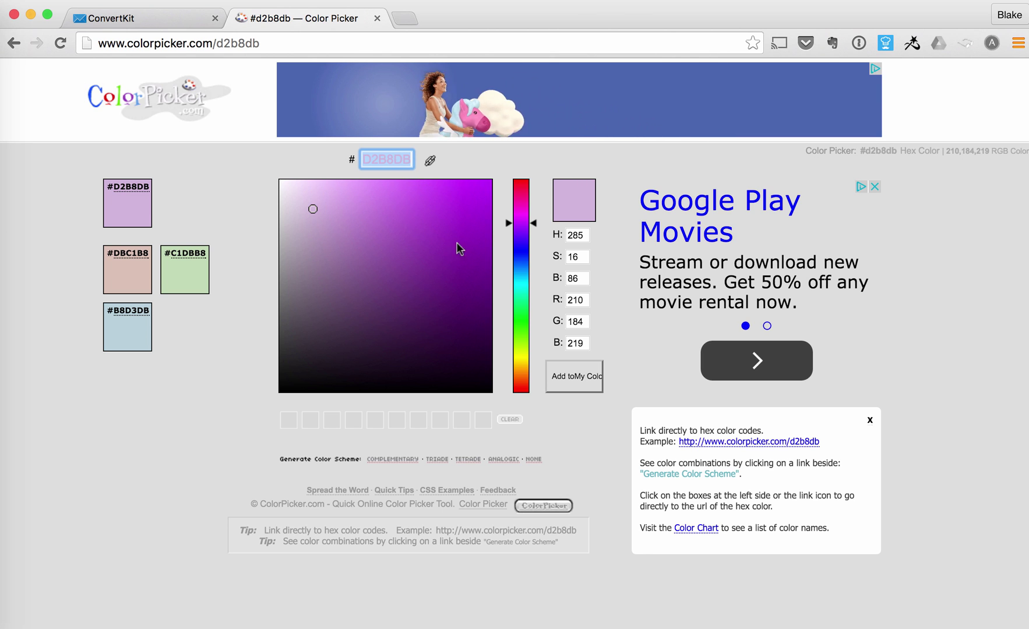
left_click(143, 21)
scroll(264, 481, "down", 1)
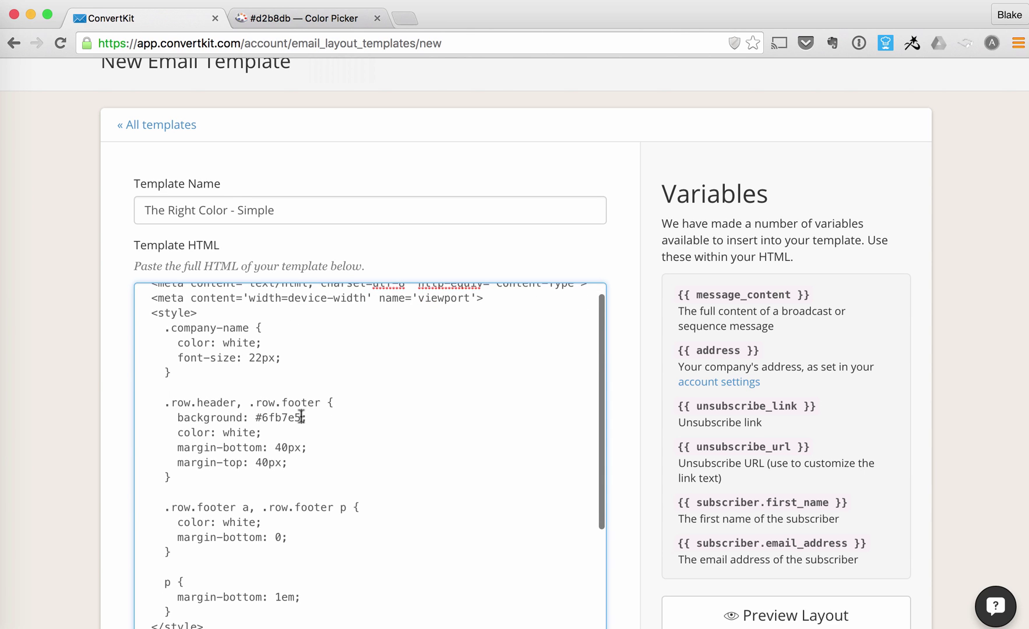
Replace the header/footer background 6fb7e5 with D2B8DB in the template HTML.
left_click_drag(301, 418, 261, 420)
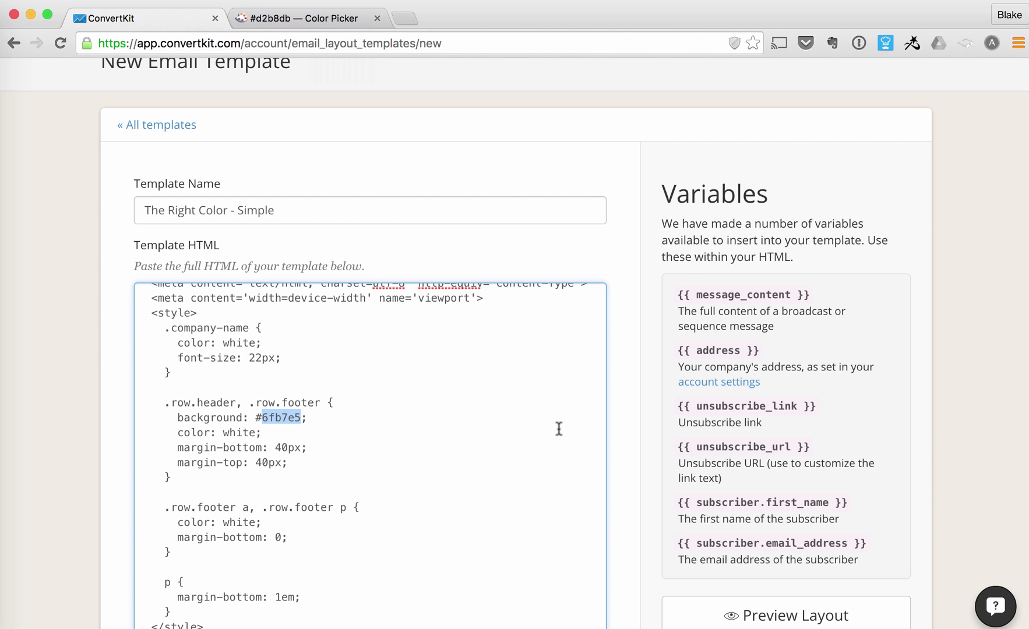
type("D2B8DB")
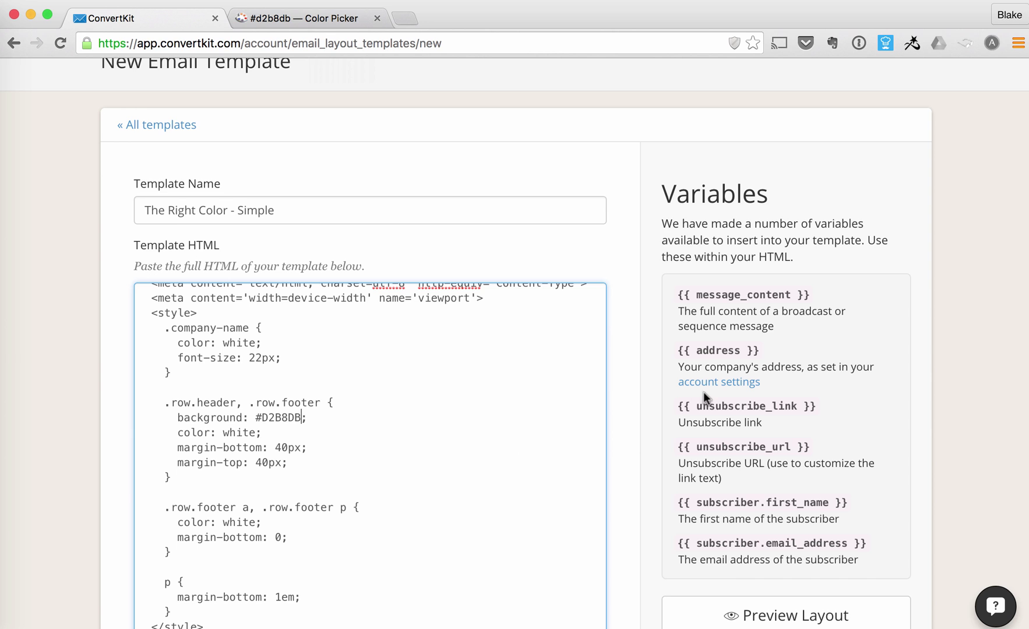
scroll(704, 396, "down", 2)
scroll(703, 392, "down", 2)
scroll(459, 320, "up", 1)
left_click(723, 452)
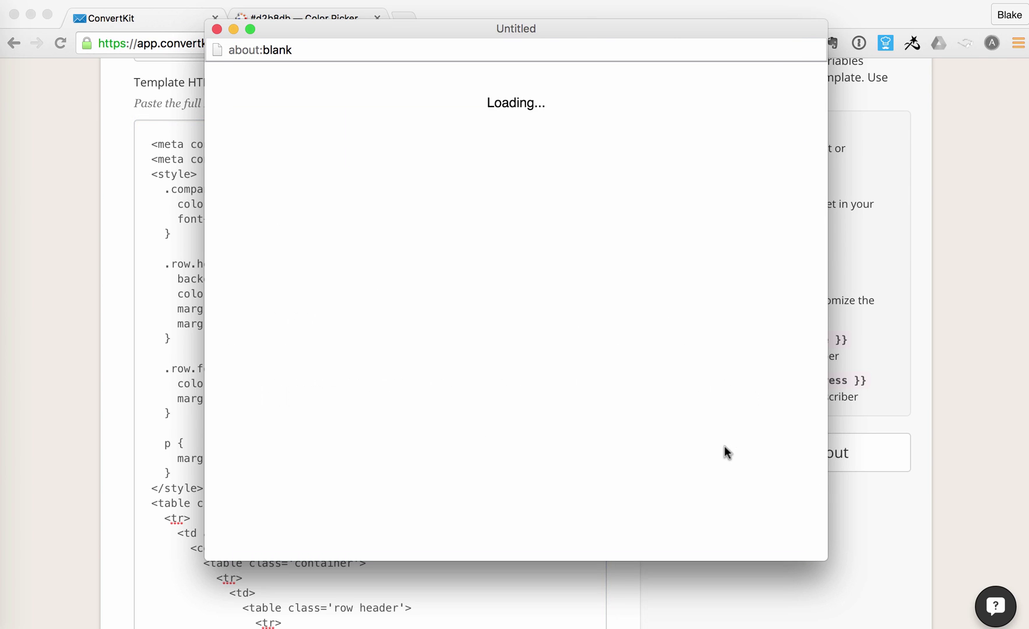
scroll(518, 476, "up", 1)
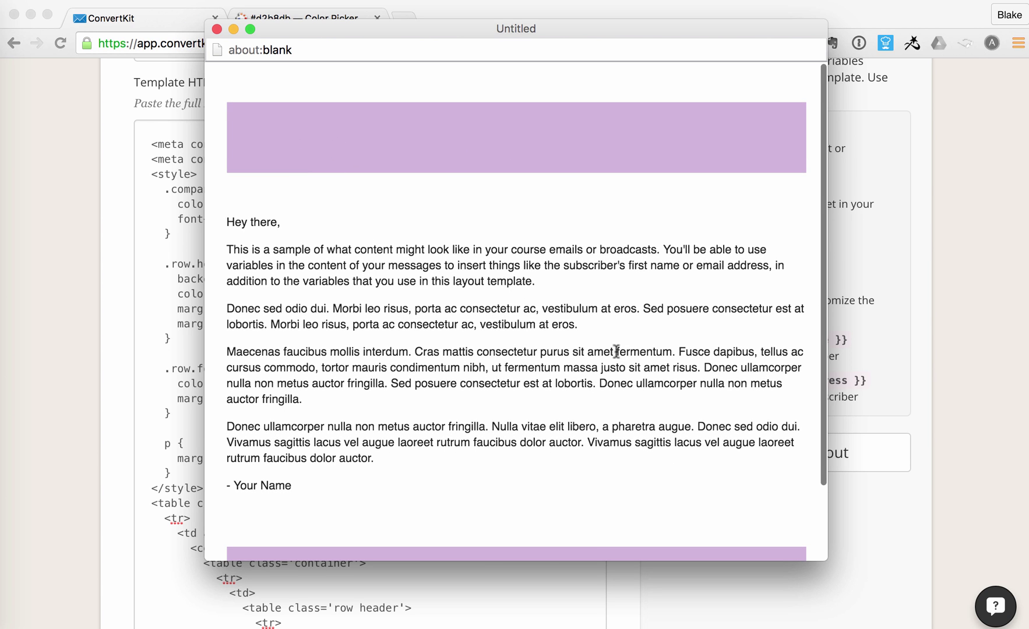
scroll(615, 352, "down", 3)
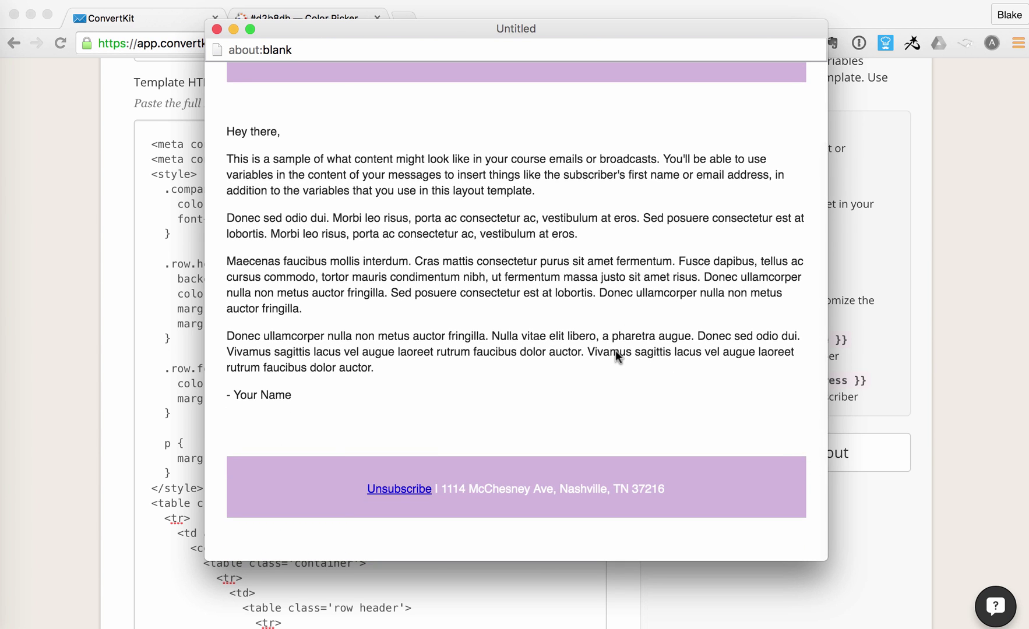
scroll(616, 355, "up", 3)
left_click(216, 29)
scroll(633, 304, "down", 3)
scroll(633, 304, "down", 8)
scroll(633, 304, "down", 2)
Save the template so it appears under Custom Templates beside Basic RSS Post.
left_click(864, 573)
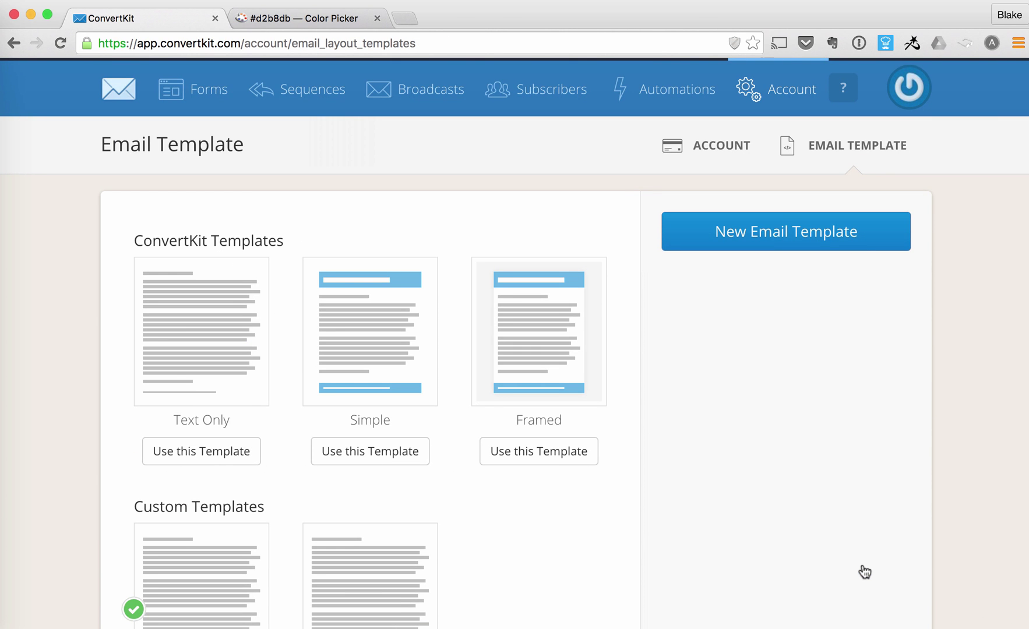
scroll(583, 557, "down", 3)
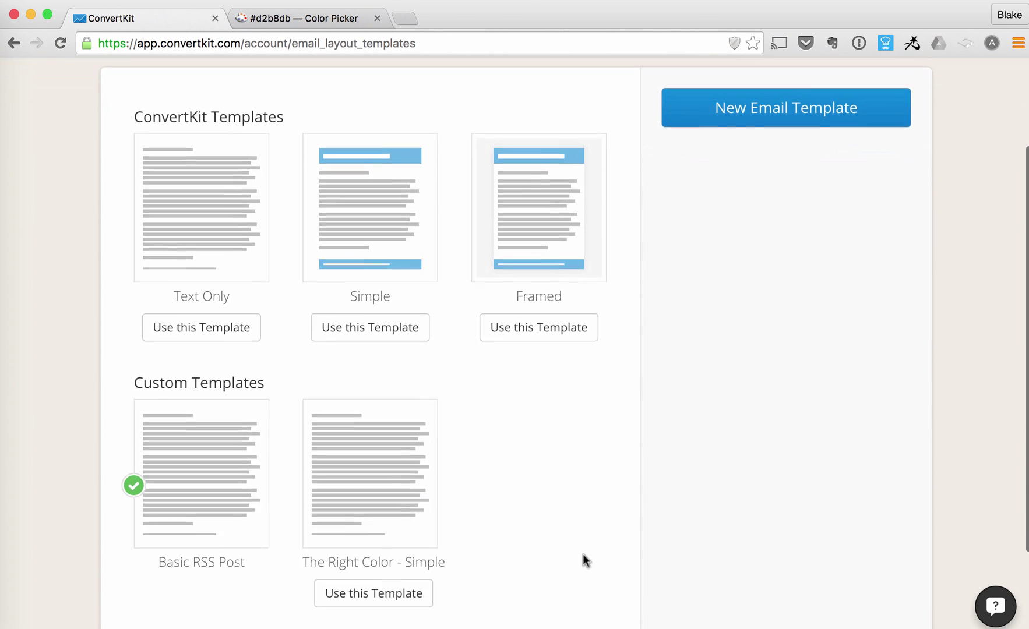
scroll(583, 561, "down", 1)
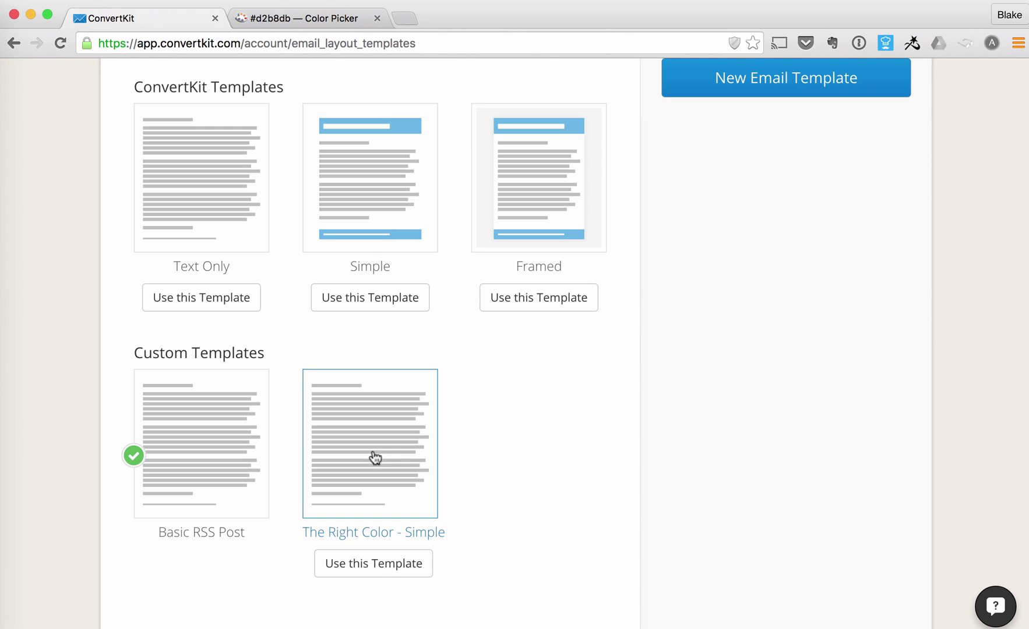